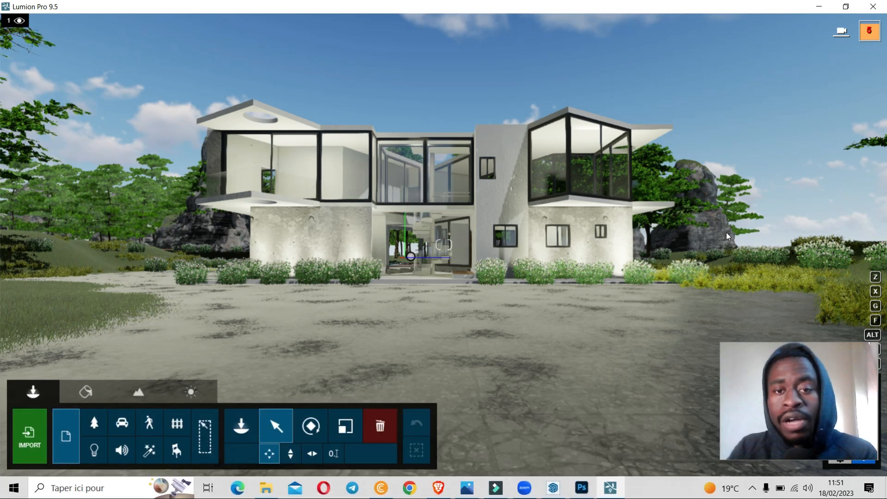
{"action": "left_click", "coordinate": [524, 487]}
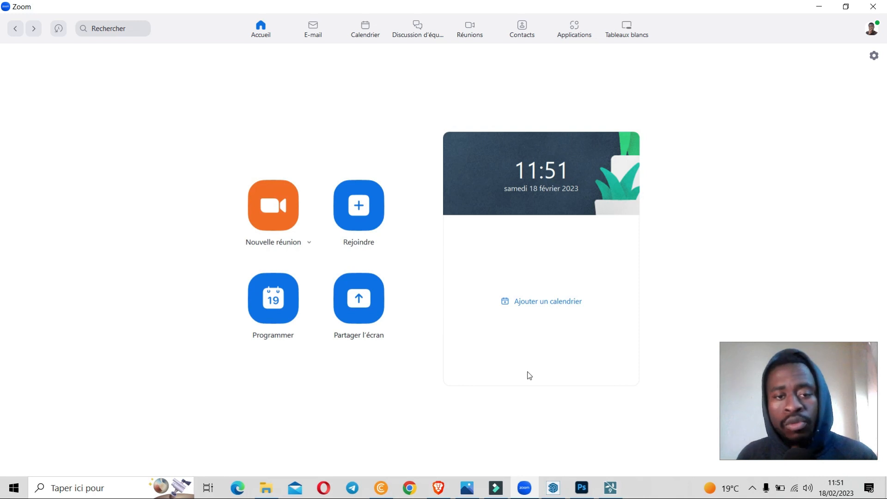
{"action": "left_click", "coordinate": [610, 487]}
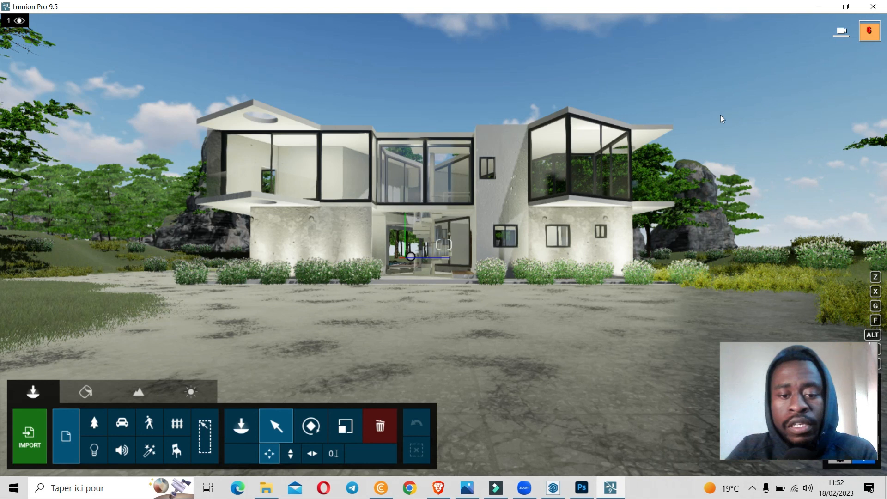
Step: Switch to SketchUp to examine the front facade of the house model, and return to the Lumion scene
{"action": "mouse_move", "coordinate": [553, 487]}
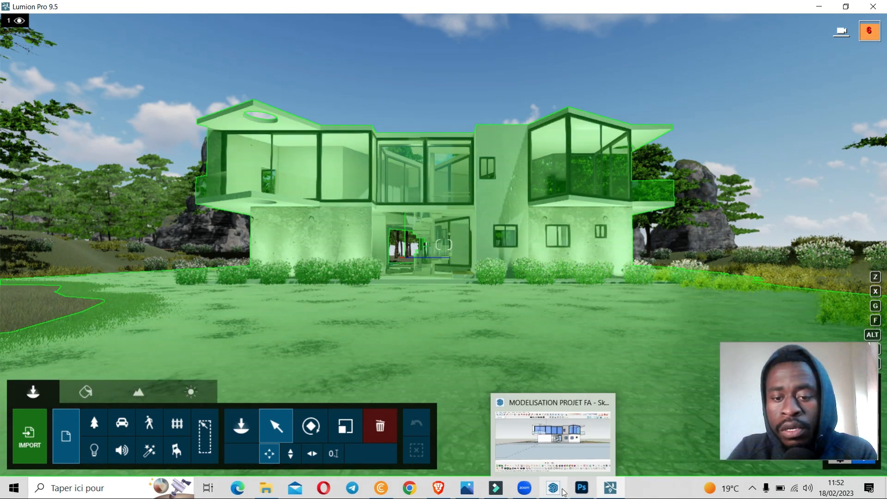
{"action": "left_click", "coordinate": [555, 454]}
{"action": "scroll", "coordinate": [634, 131], "scroll_direction": "up", "scroll_amount": 1}
{"action": "scroll", "coordinate": [543, 190], "scroll_direction": "down", "scroll_amount": 2}
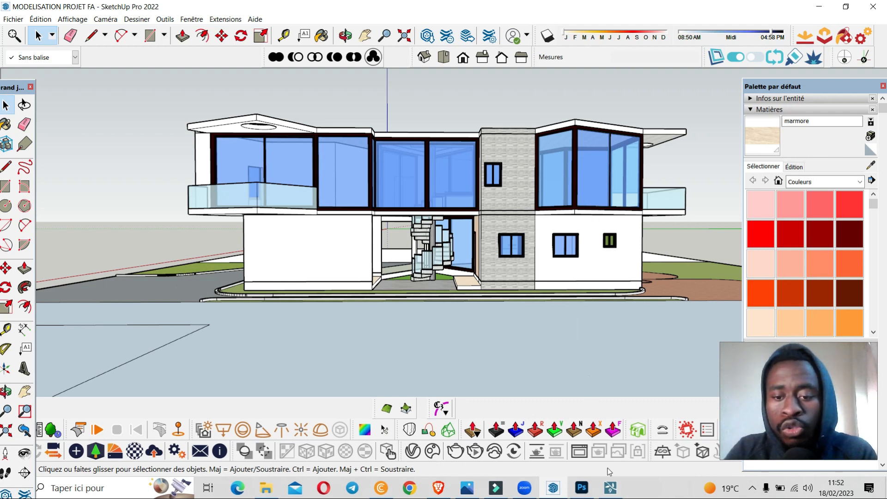
{"action": "left_click", "coordinate": [610, 487]}
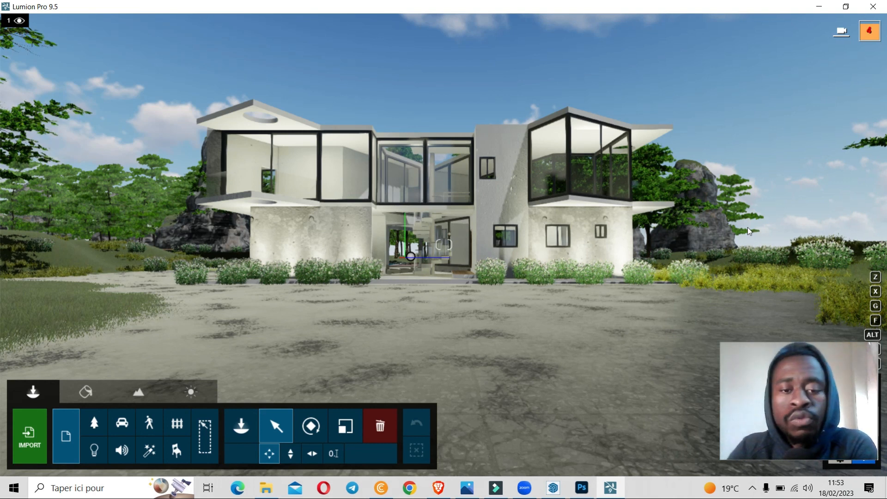
{"action": "left_click", "coordinate": [593, 300]}
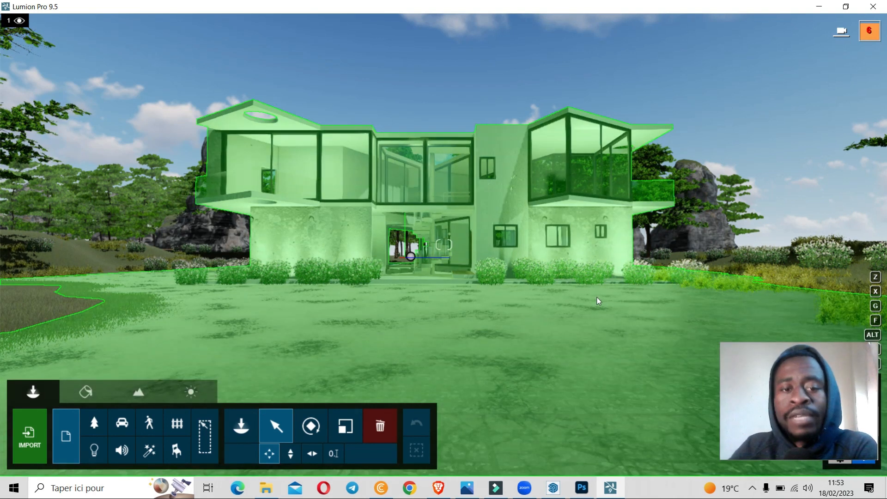
Step: Switch to the photo viewer and inspect the facade of the render 2.png up close and as a whole
{"action": "left_click", "coordinate": [466, 487]}
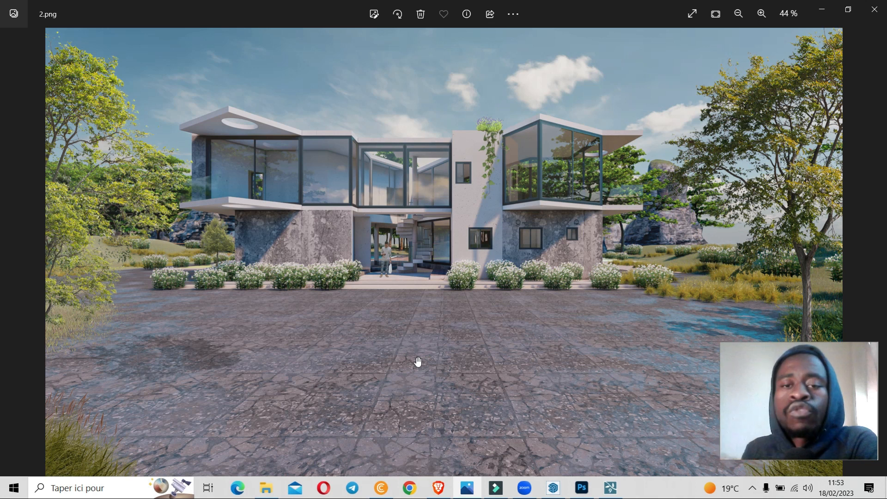
{"action": "scroll", "coordinate": [662, 120], "scroll_direction": "up", "scroll_amount": 5}
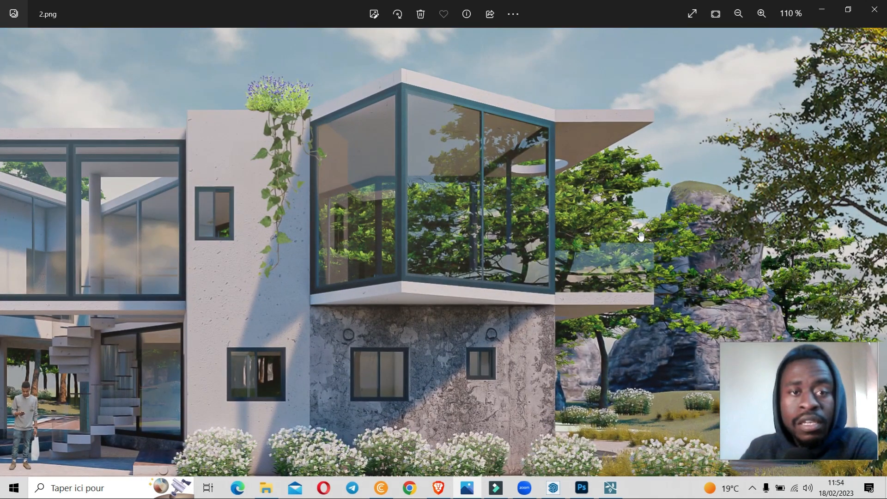
{"action": "scroll", "coordinate": [640, 236], "scroll_direction": "down", "scroll_amount": 3}
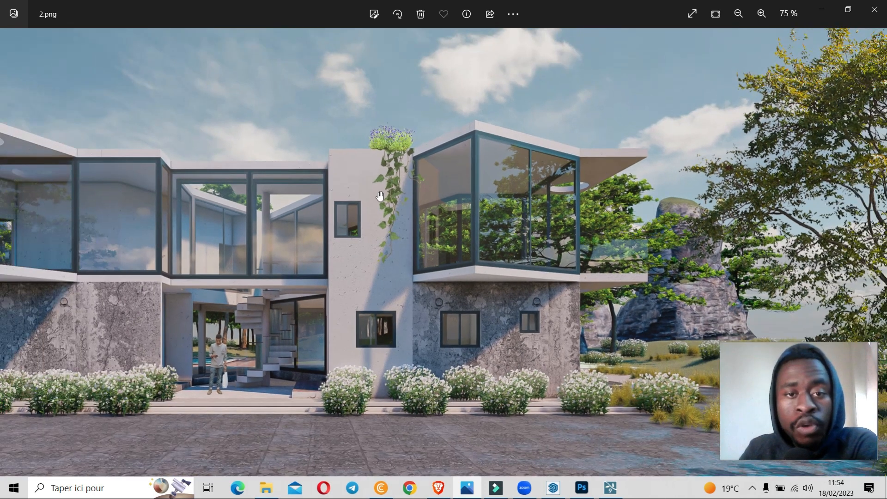
{"action": "scroll", "coordinate": [410, 175], "scroll_direction": "down", "scroll_amount": 1}
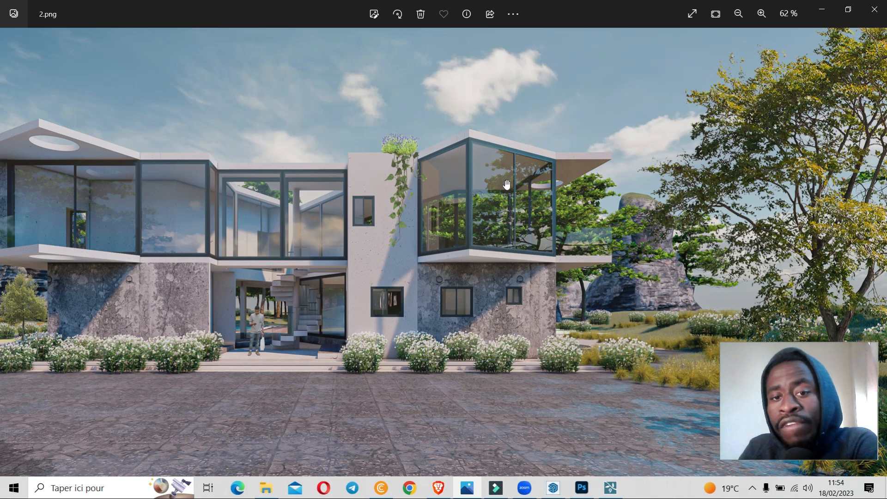
{"action": "scroll", "coordinate": [476, 209], "scroll_direction": "down", "scroll_amount": 3}
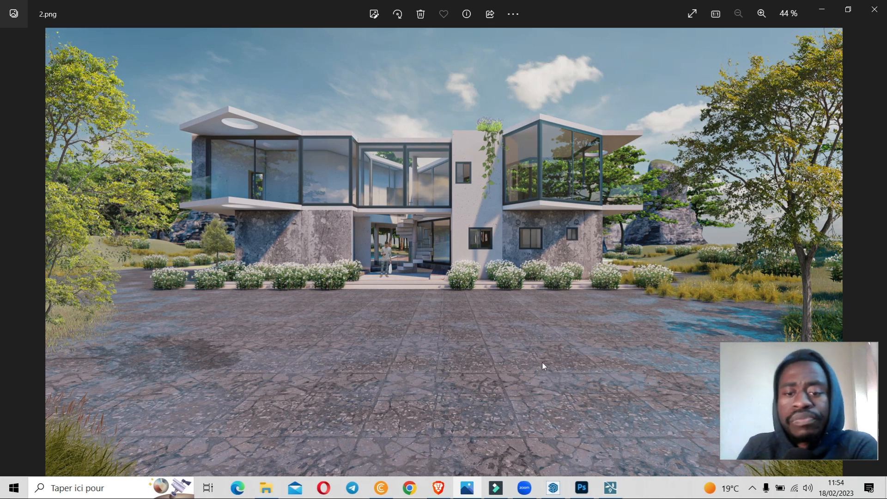
Step: Compare the Lumion scene with the rendered image 2.png by switching between Lumion and the photo viewer
{"action": "left_click", "coordinate": [610, 488]}
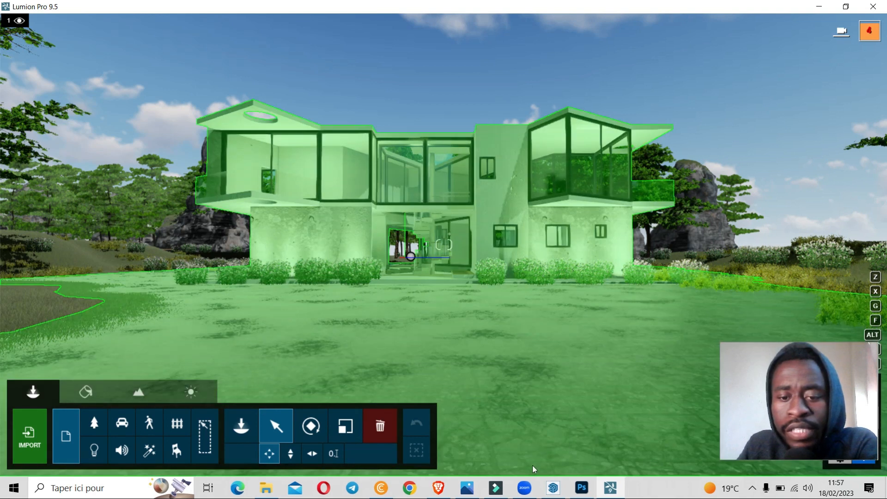
{"action": "left_click", "coordinate": [471, 490]}
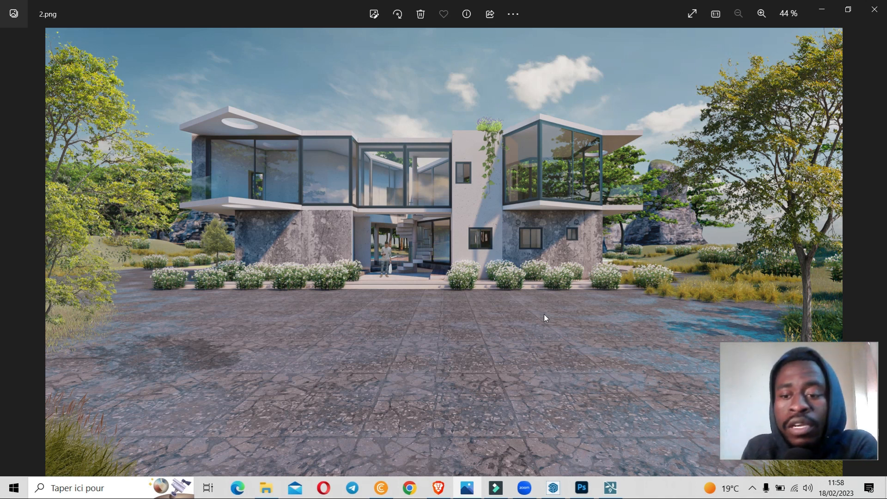
{"action": "left_click_drag", "start_coordinate": [803, 362], "coordinate": [819, 330]}
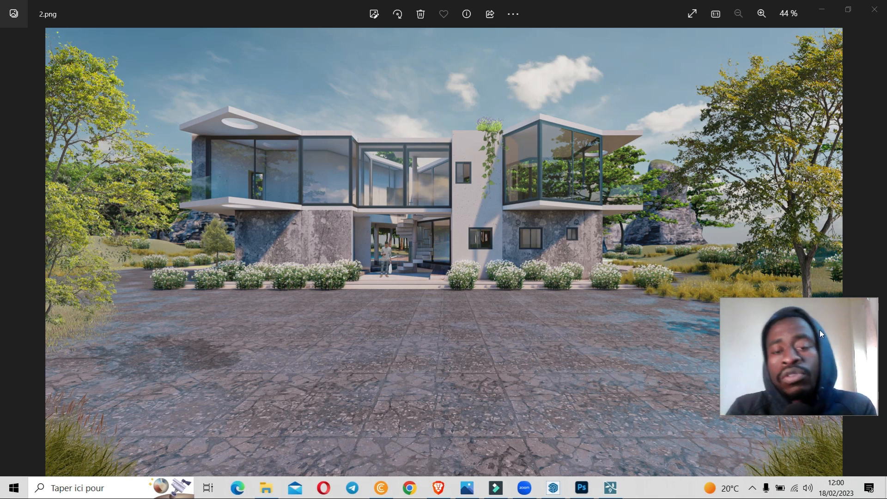
{"action": "left_click", "coordinate": [610, 486]}
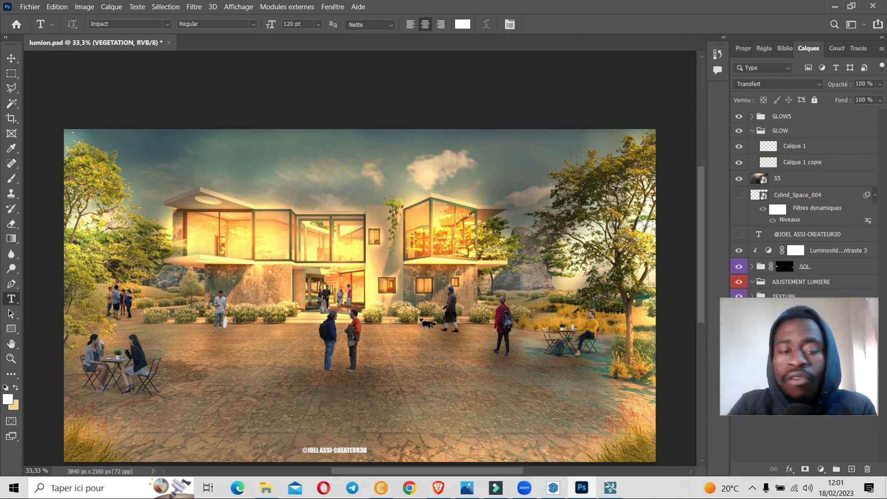
Step: In lumion.psd in Photoshop, hide and restore the GLOW5 group to compare the image with and without it
{"action": "scroll", "coordinate": [445, 254], "scroll_direction": "down", "scroll_amount": 2}
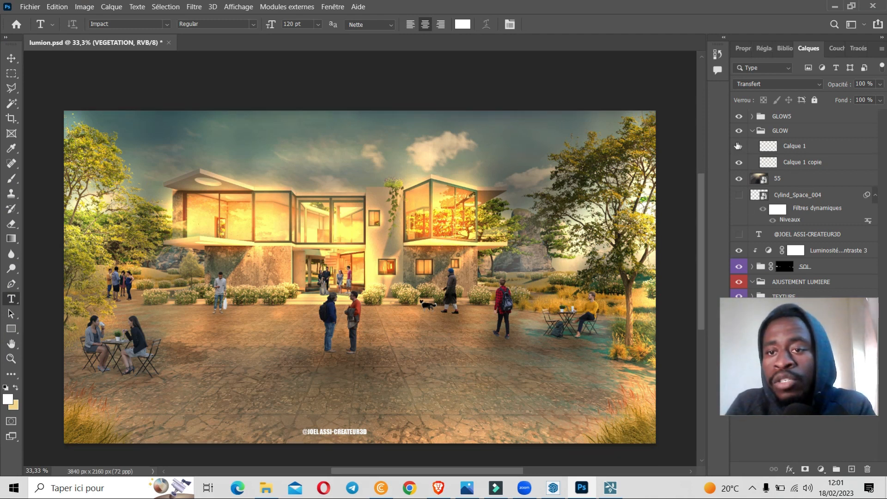
{"action": "left_click", "coordinate": [739, 116]}
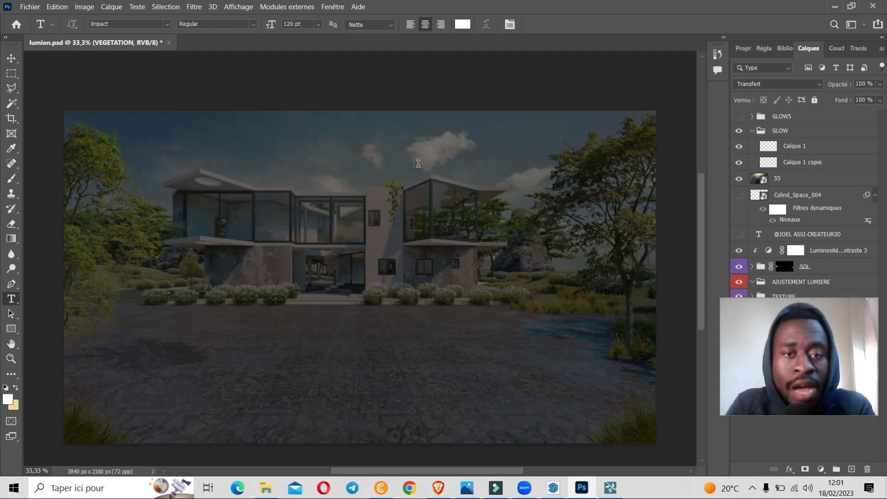
{"action": "left_click_drag", "start_coordinate": [803, 348], "coordinate": [809, 427]}
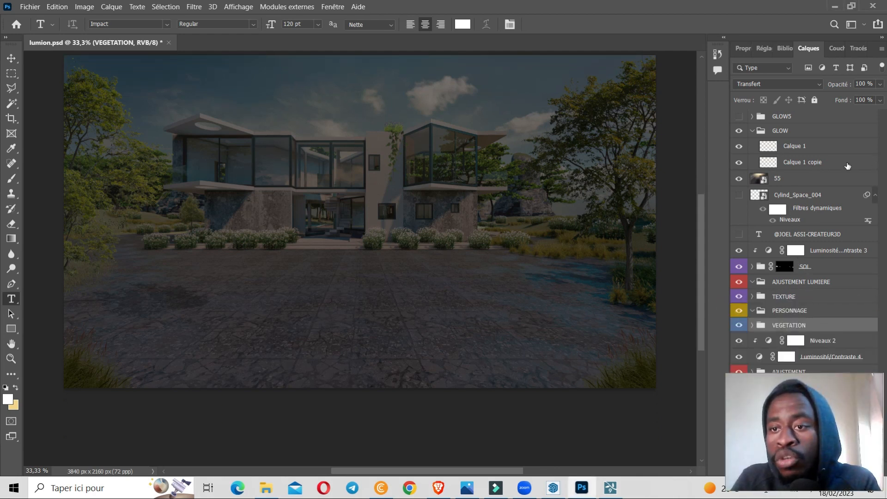
{"action": "scroll", "coordinate": [840, 181], "scroll_direction": "down", "scroll_amount": 3}
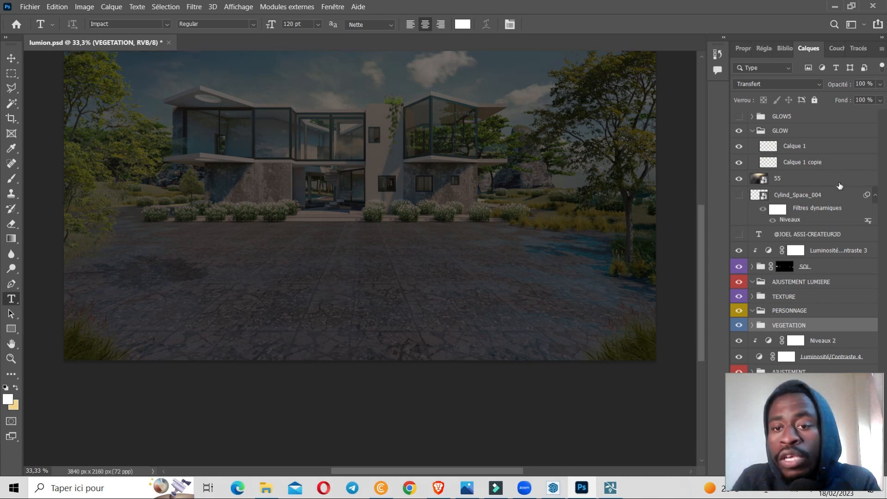
{"action": "scroll", "coordinate": [839, 187], "scroll_direction": "up", "scroll_amount": 5}
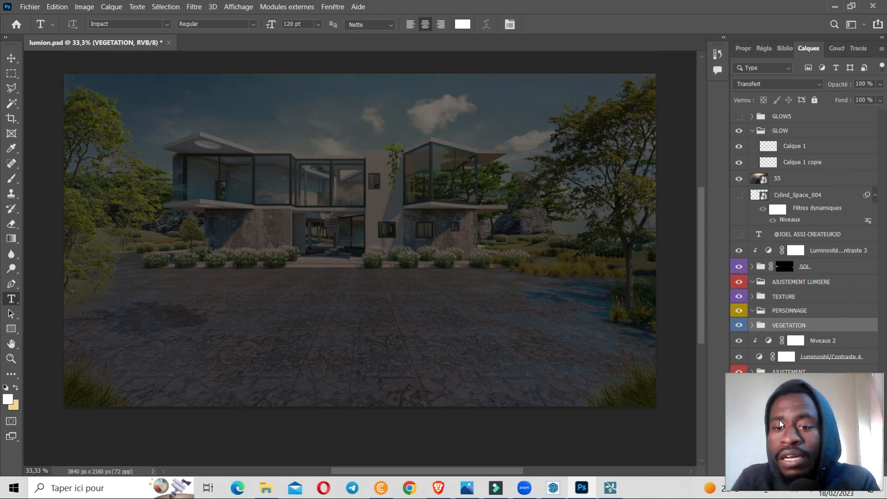
{"action": "scroll", "coordinate": [368, 362], "scroll_direction": "up", "scroll_amount": 4}
{"action": "left_click", "coordinate": [738, 117]}
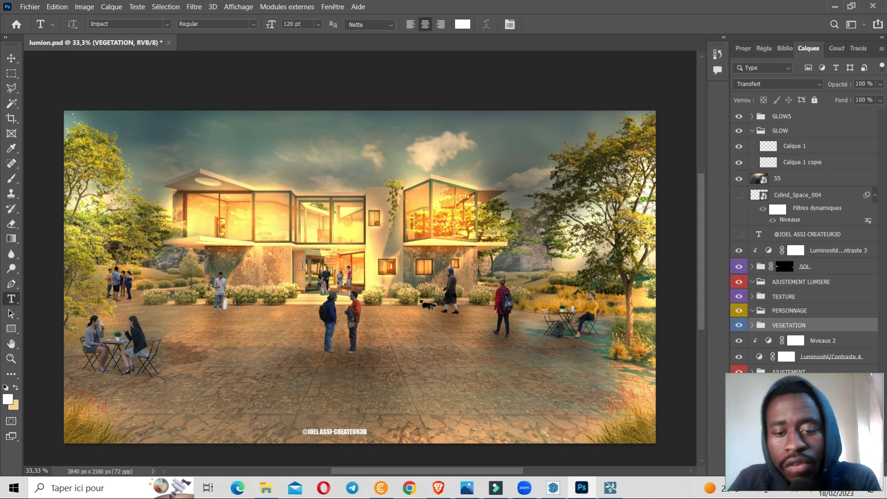
Step: Review the project stages across SketchUp, Lumion, Photoshop and the photo viewer, finishing on the render 2.png
{"action": "left_click", "coordinate": [553, 495]}
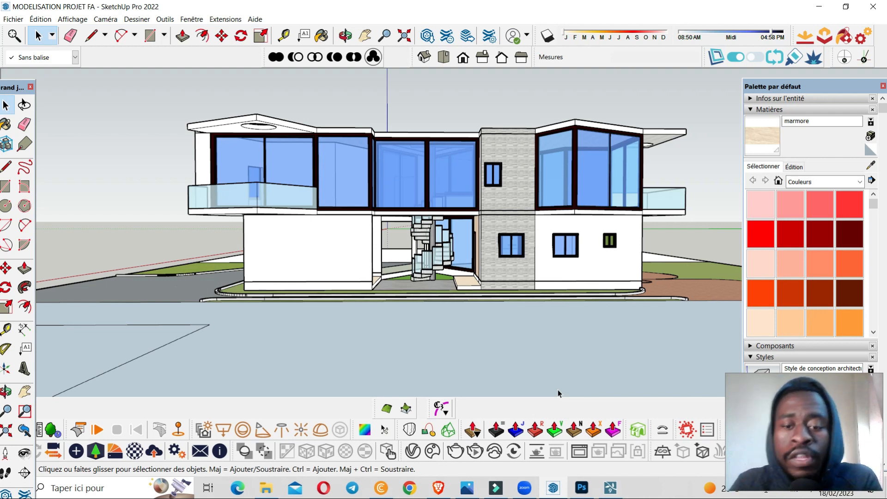
{"action": "left_click", "coordinate": [609, 488]}
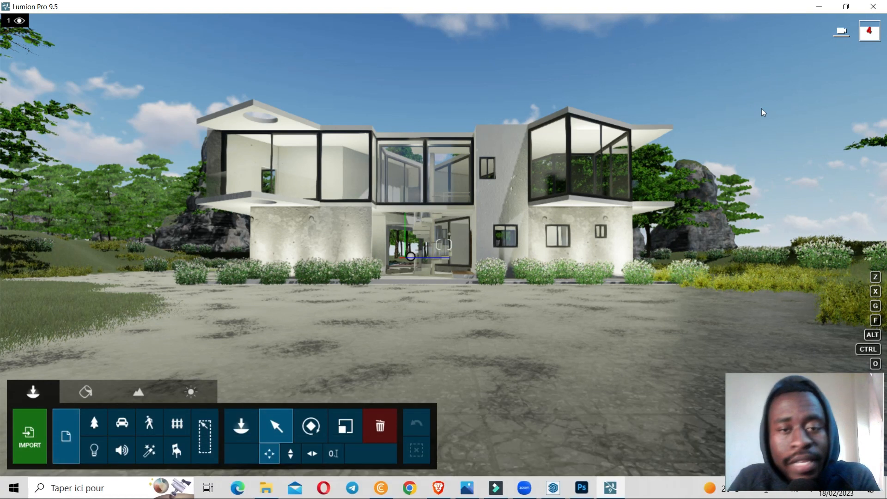
{"action": "left_click", "coordinate": [584, 488]}
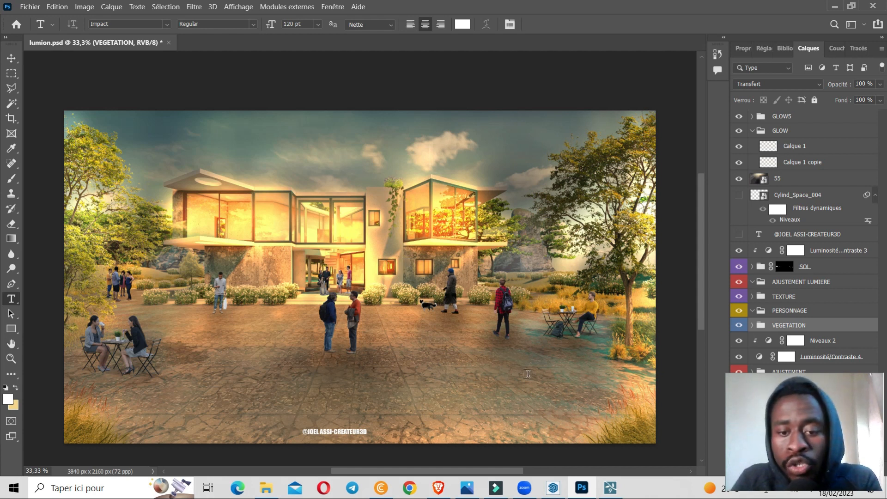
{"action": "left_click", "coordinate": [611, 488]}
{"action": "left_click_drag", "start_coordinate": [808, 413], "coordinate": [774, 110]}
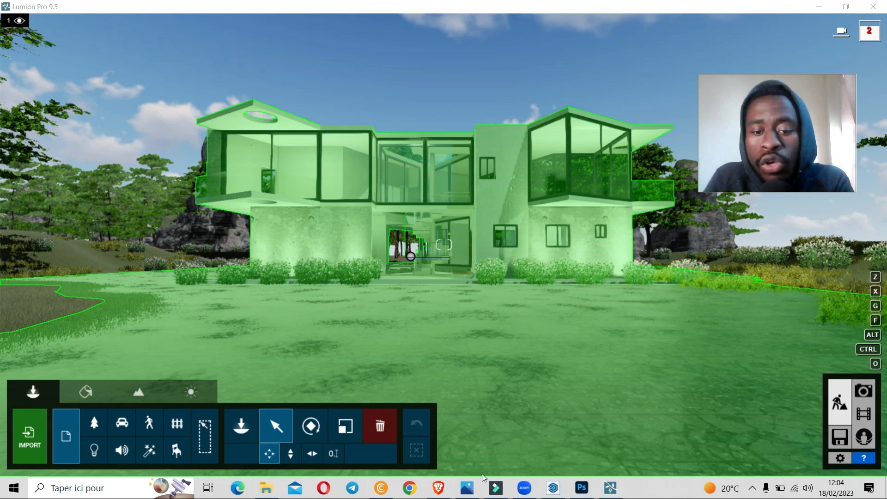
{"action": "left_click", "coordinate": [467, 488]}
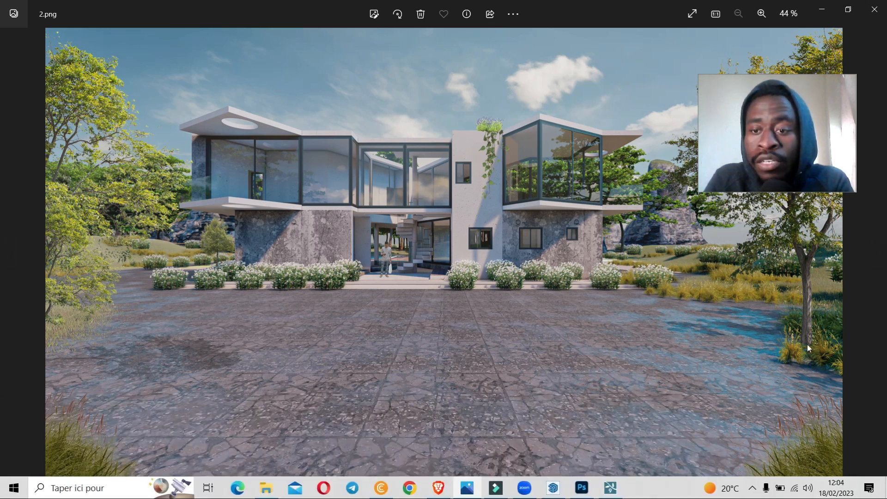
{"action": "left_click_drag", "start_coordinate": [802, 126], "coordinate": [851, 399]}
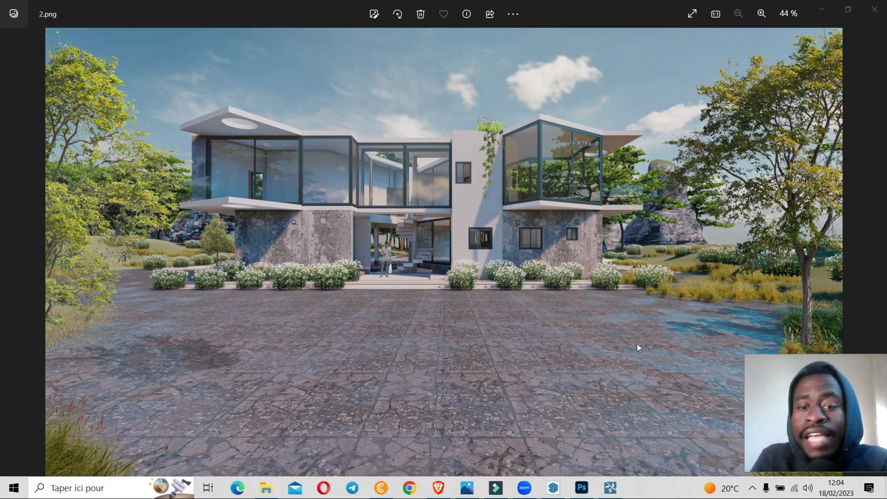
Step: Switch to Photoshop and toggle the VEGETATION group's visibility repeatedly to examine its contribution, leaving the group visible
{"action": "left_click", "coordinate": [587, 491]}
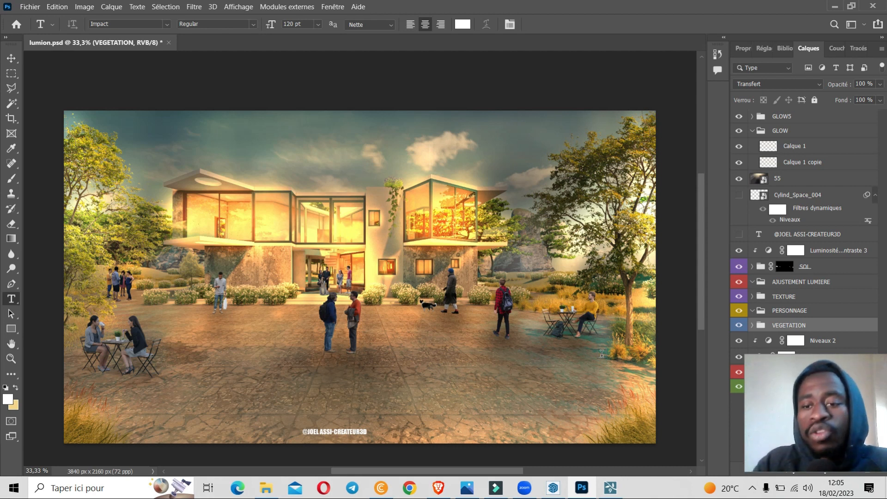
{"action": "scroll", "coordinate": [602, 353], "scroll_direction": "down", "scroll_amount": 1}
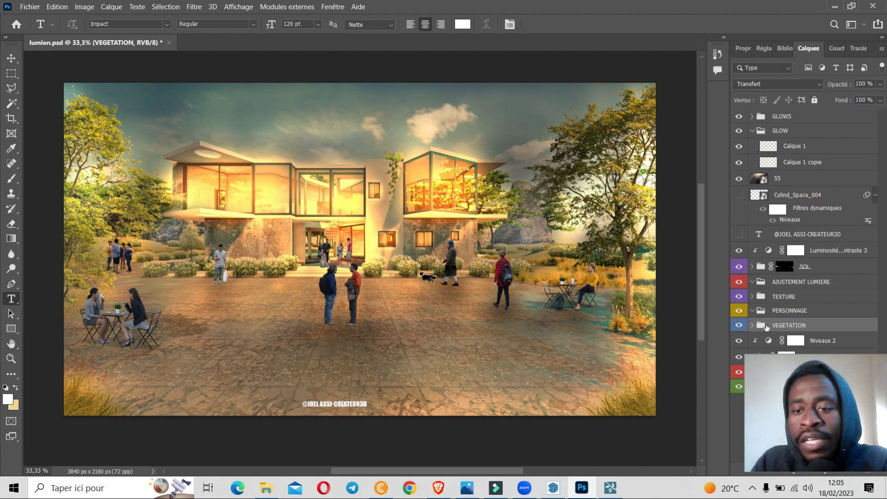
{"action": "left_click", "coordinate": [738, 325]}
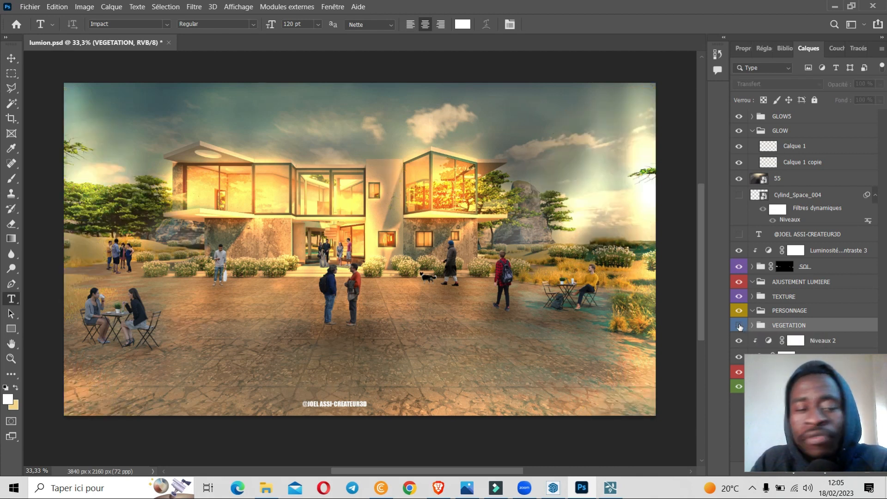
{"action": "left_click", "coordinate": [739, 325]}
{"action": "left_click", "coordinate": [738, 325]}
{"action": "left_click", "coordinate": [739, 325]}
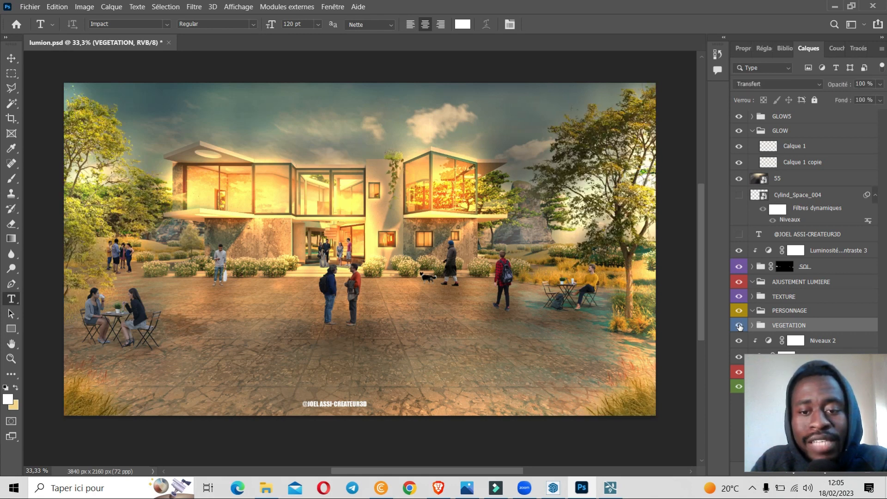
{"action": "left_click", "coordinate": [739, 325]}
{"action": "left_click", "coordinate": [738, 325]}
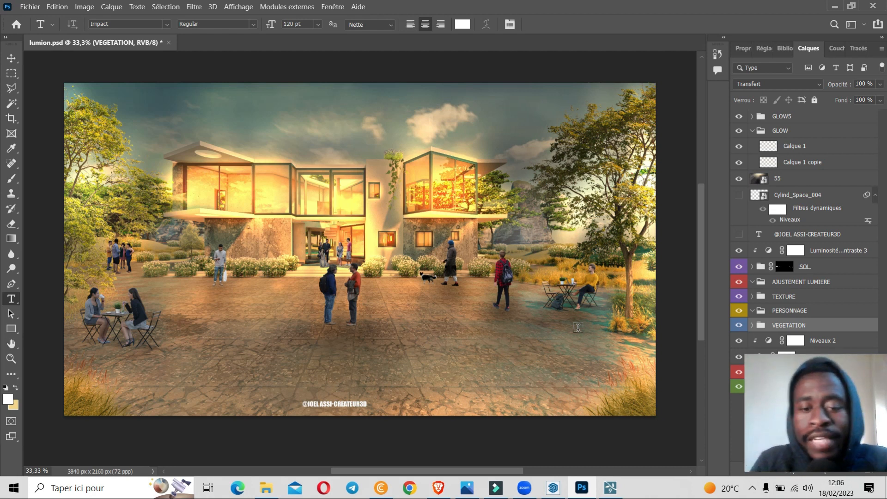
Step: Switch to the photo viewer and browse the images from 2.png through avec nom.png and 1.png to lumion12.png
{"action": "mouse_move", "coordinate": [472, 494]}
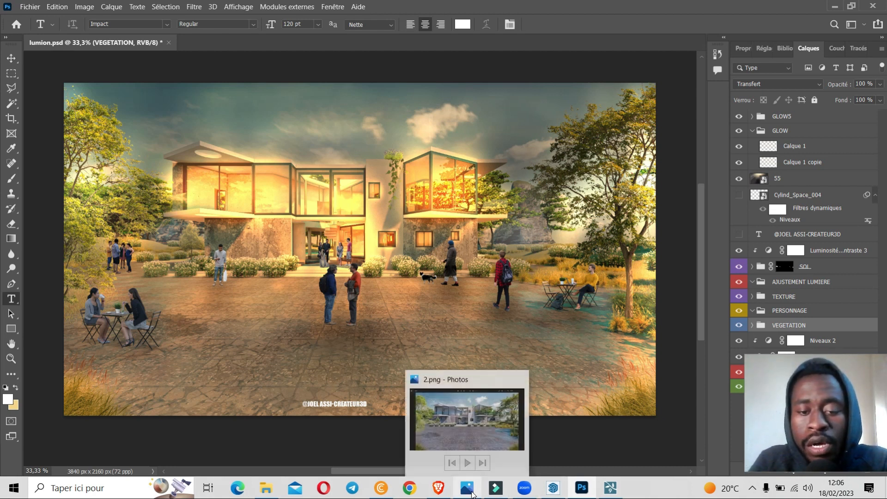
{"action": "left_click", "coordinate": [470, 440]}
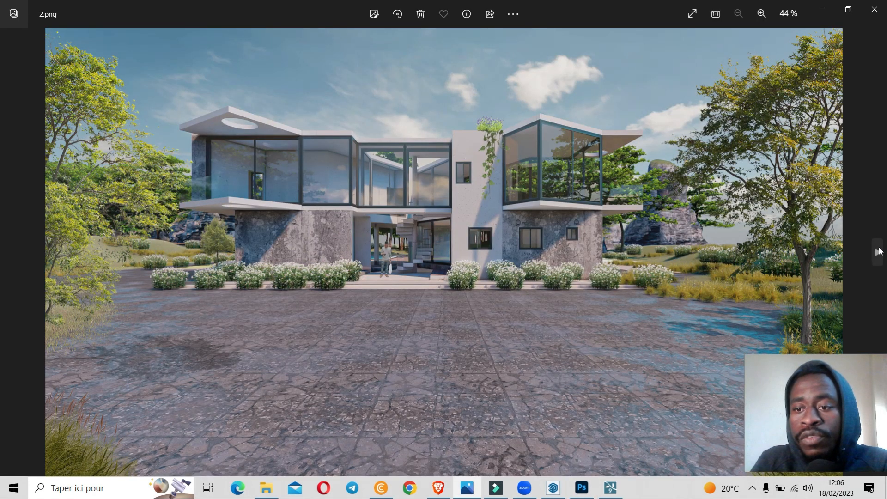
{"action": "left_click", "coordinate": [878, 252]}
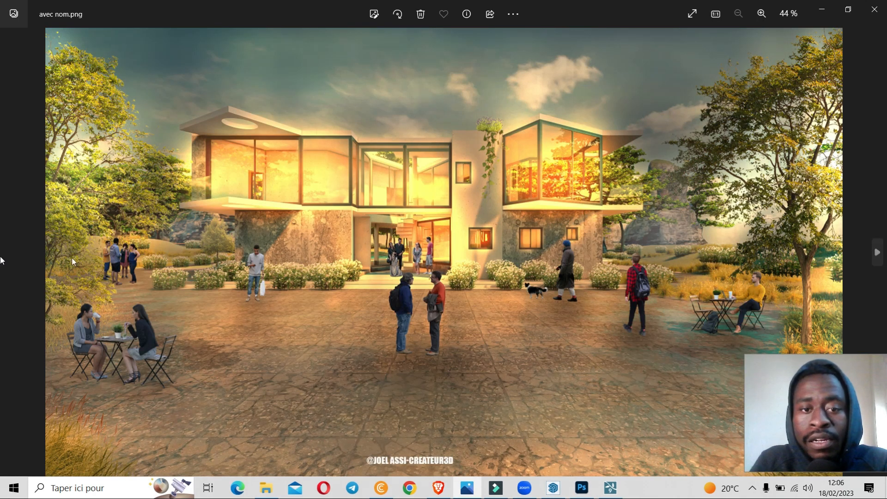
{"action": "left_click", "coordinate": [9, 259]}
{"action": "left_click", "coordinate": [9, 259]}
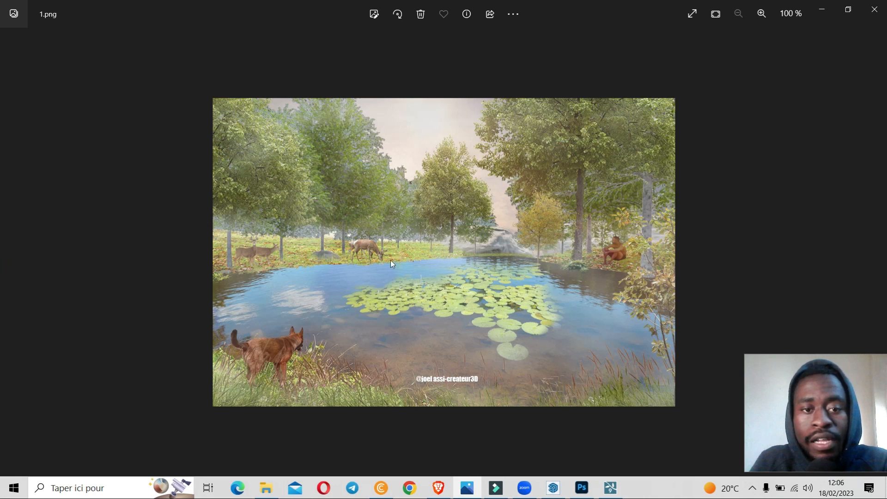
{"action": "left_click", "coordinate": [879, 255]}
{"action": "left_click", "coordinate": [880, 258]}
{"action": "left_click", "coordinate": [880, 258]}
{"action": "left_click", "coordinate": [880, 258]}
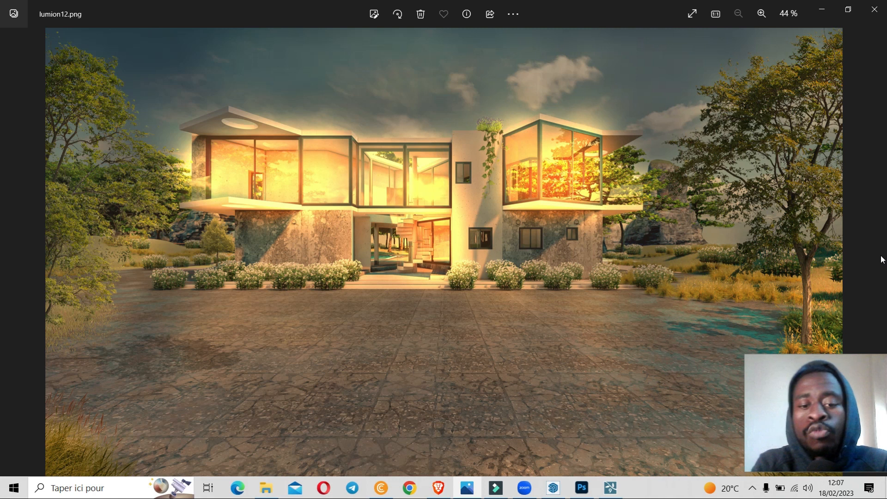
Step: Switch to the web browsers to show the creator's YouTube channel and Instagram profile
{"action": "left_click", "coordinate": [387, 492]}
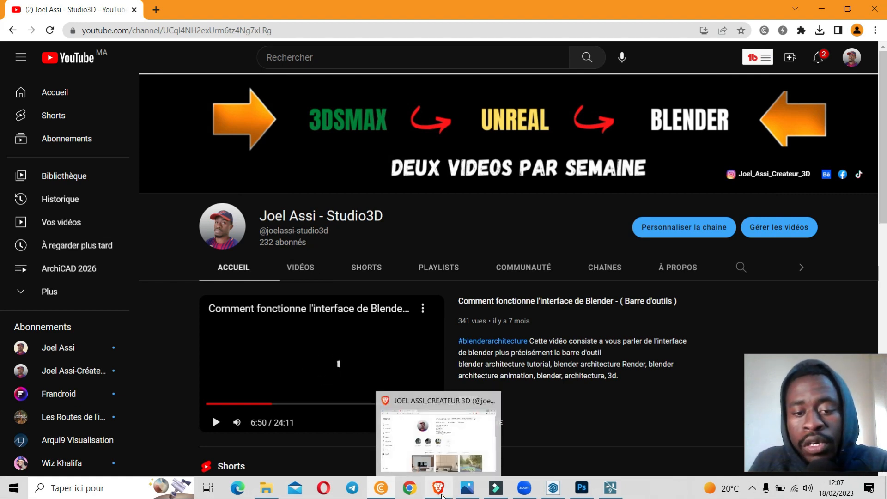
{"action": "left_click", "coordinate": [439, 488]}
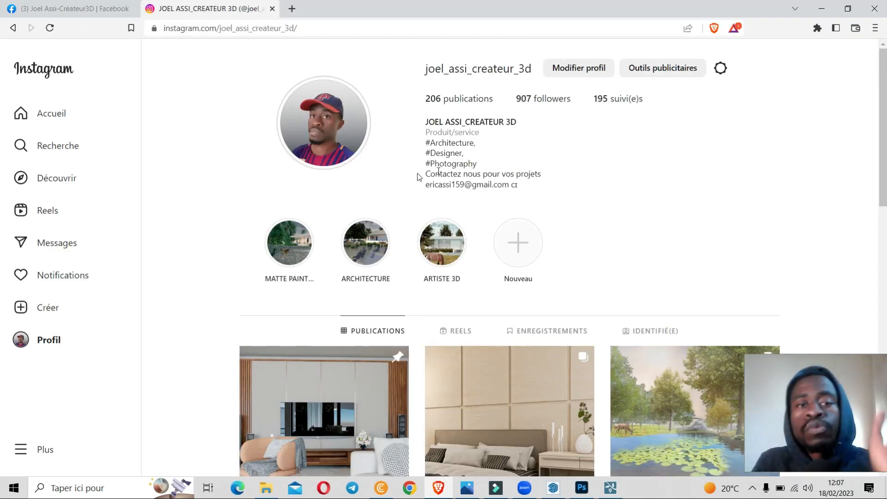